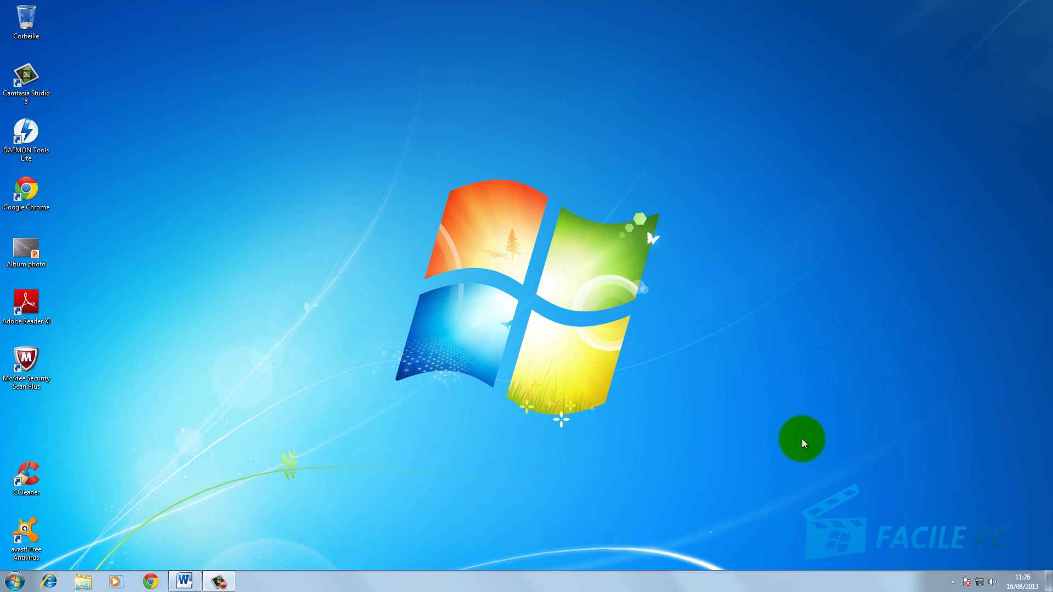
- Open Google Chrome and go to google.fr
{"action": "left_click", "coordinate": [149, 583]}
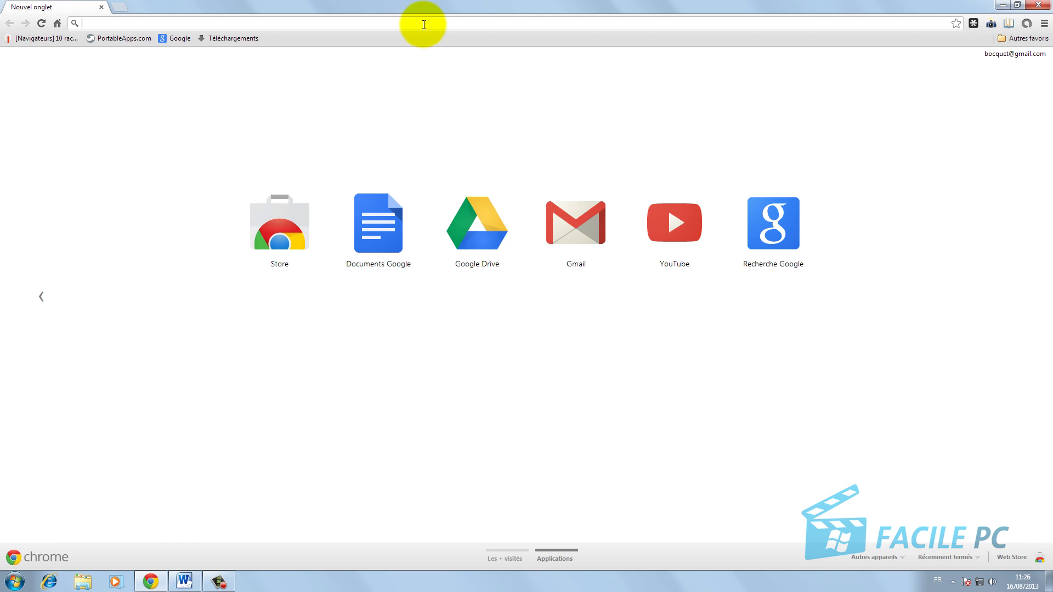
{"action": "type", "text": "go"}
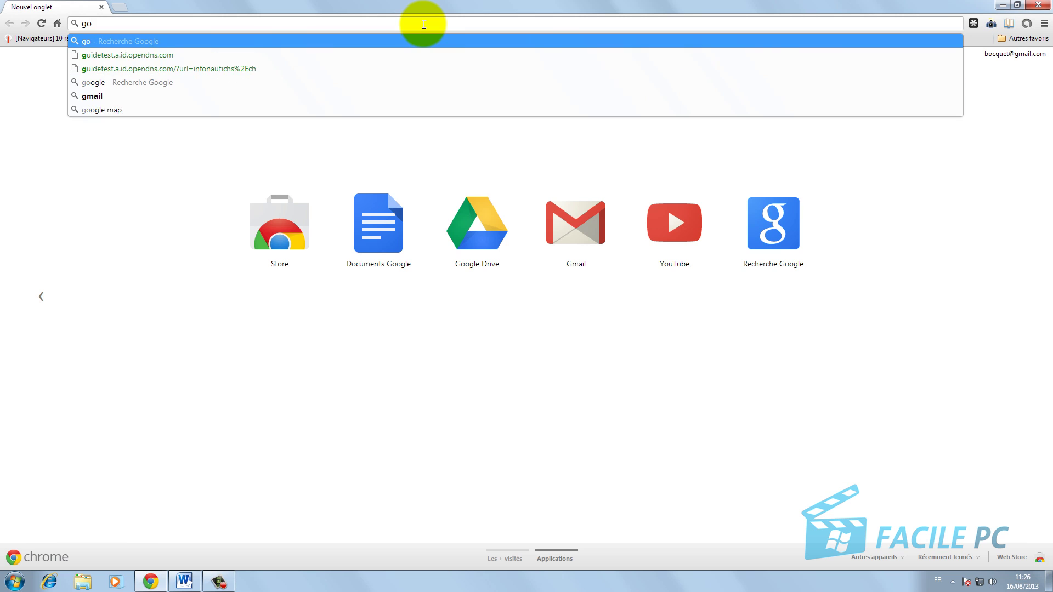
{"action": "type", "text": "ogle.fr"}
{"action": "key", "text": "Return"}
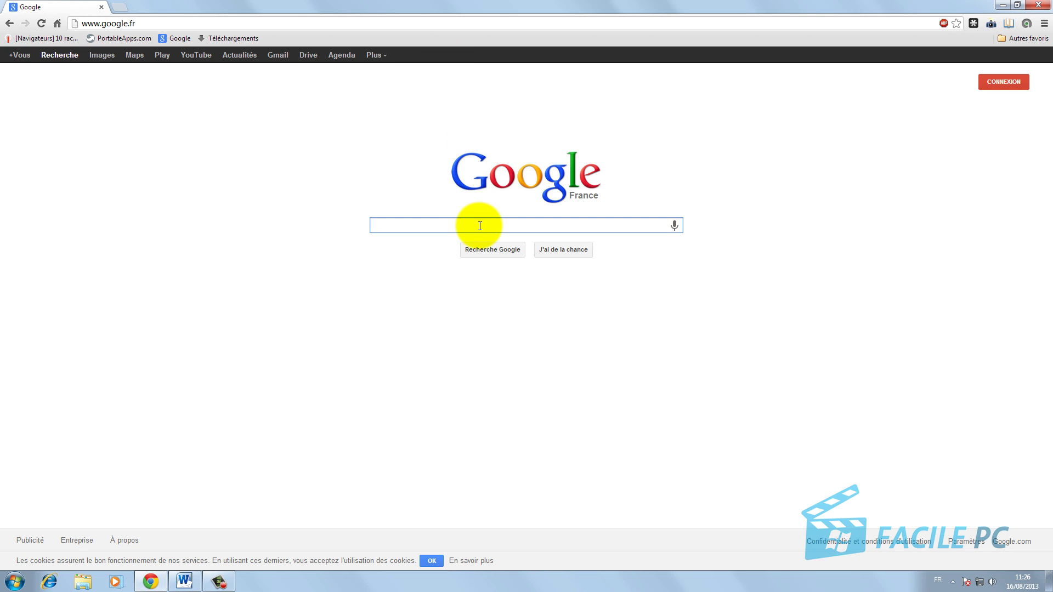
- Search Google for "directory list"
{"action": "type", "text": "direc"}
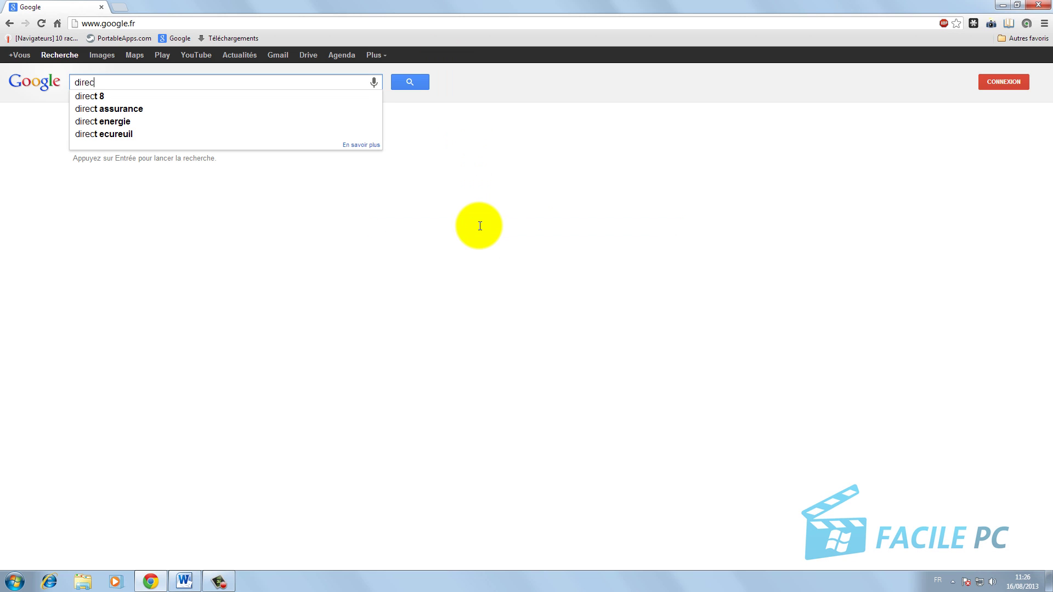
{"action": "type", "text": "tory li"}
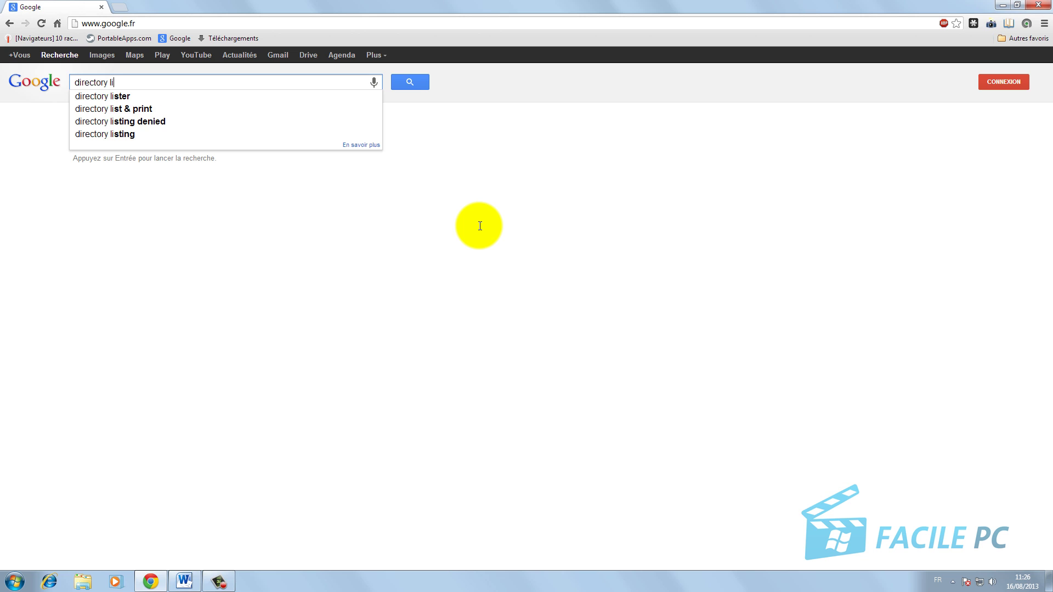
{"action": "type", "text": "st"}
{"action": "key", "text": "Return"}
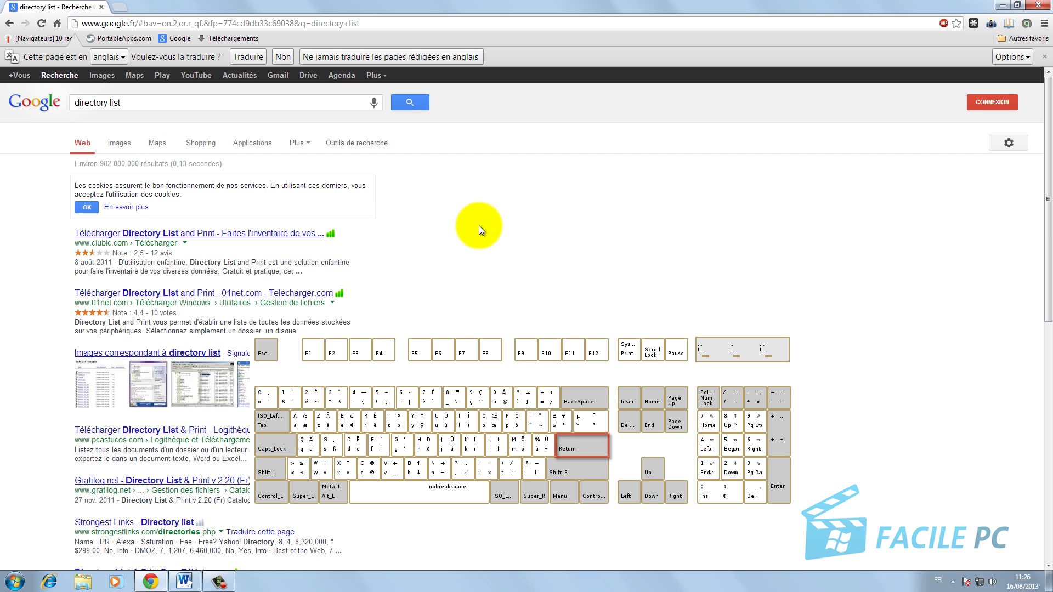
- Download the Directory List and Print zip from Clubic, check the archive's contents, and close the archive and browser windows
{"action": "left_click", "coordinate": [113, 234]}
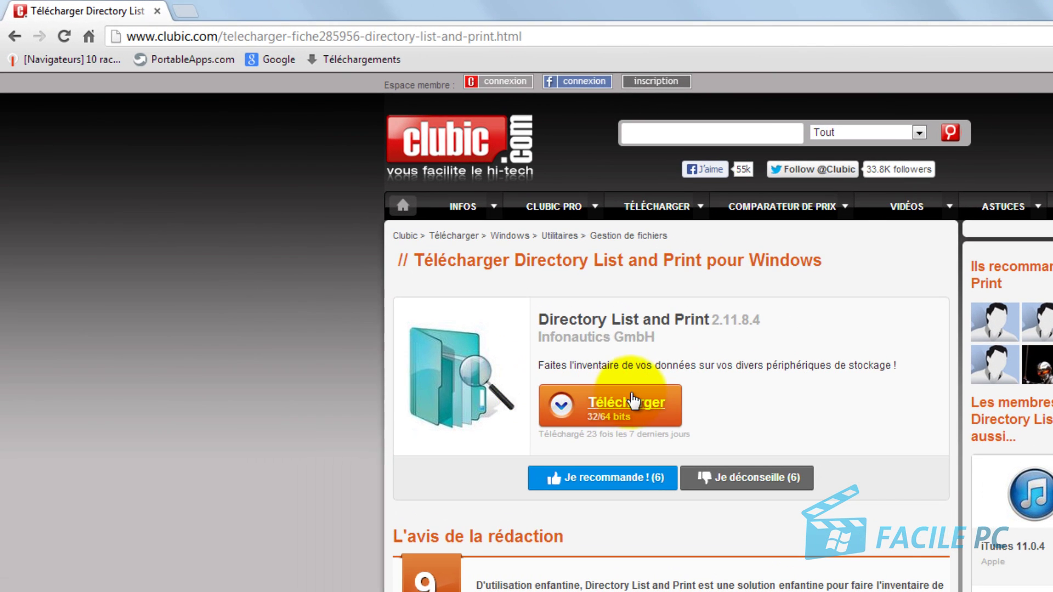
{"action": "left_click", "coordinate": [623, 415]}
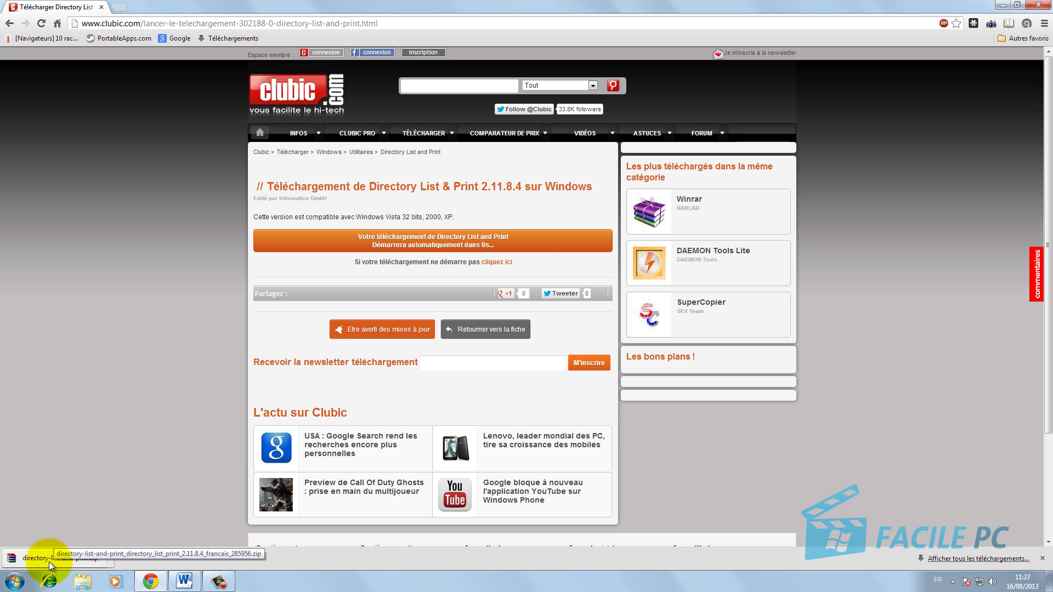
{"action": "left_click", "coordinate": [50, 560]}
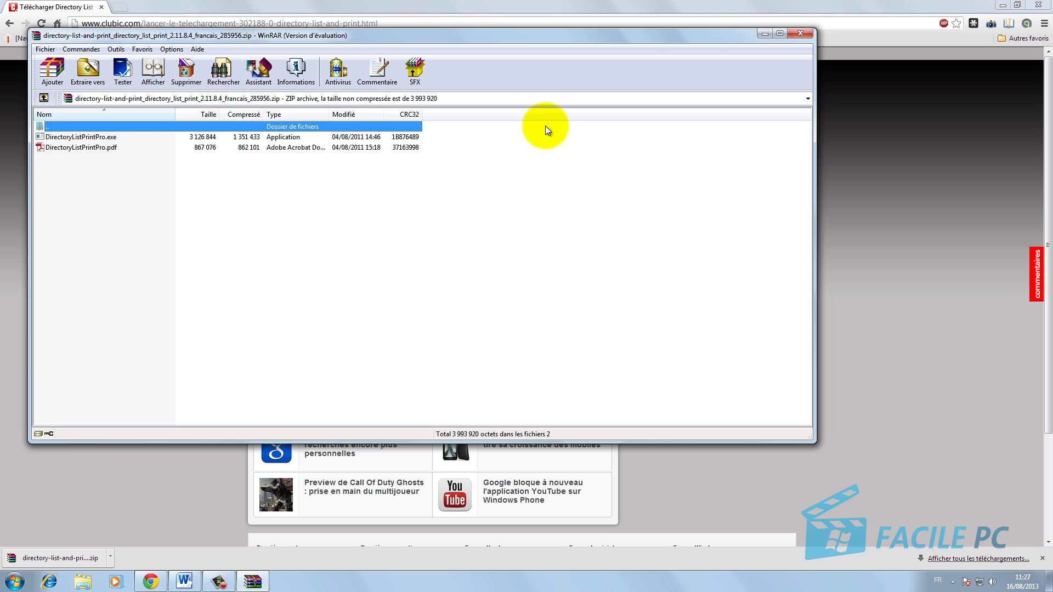
{"action": "left_click", "coordinate": [801, 33]}
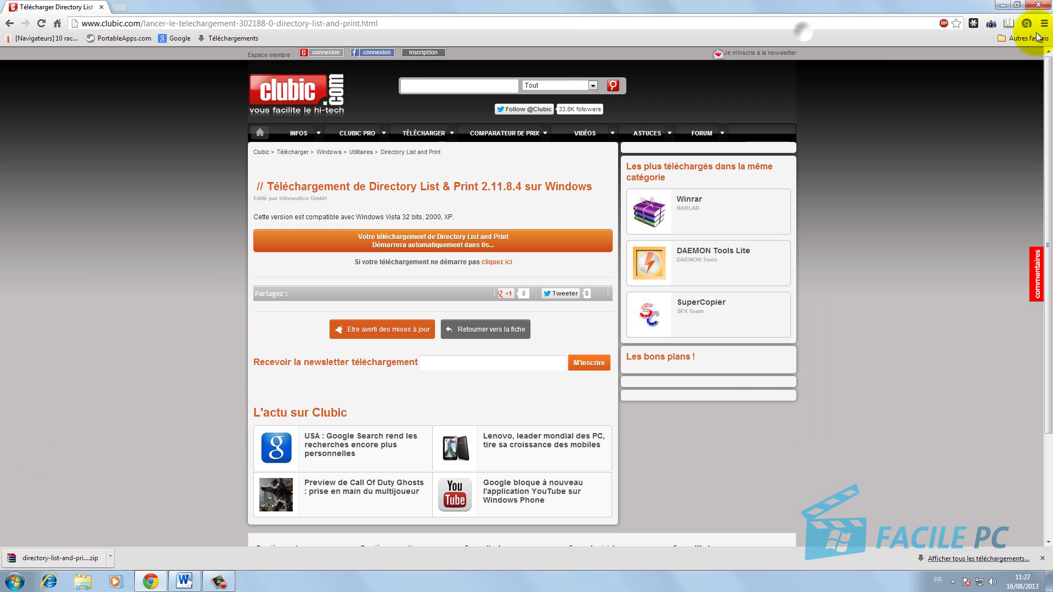
{"action": "left_click", "coordinate": [1046, 8]}
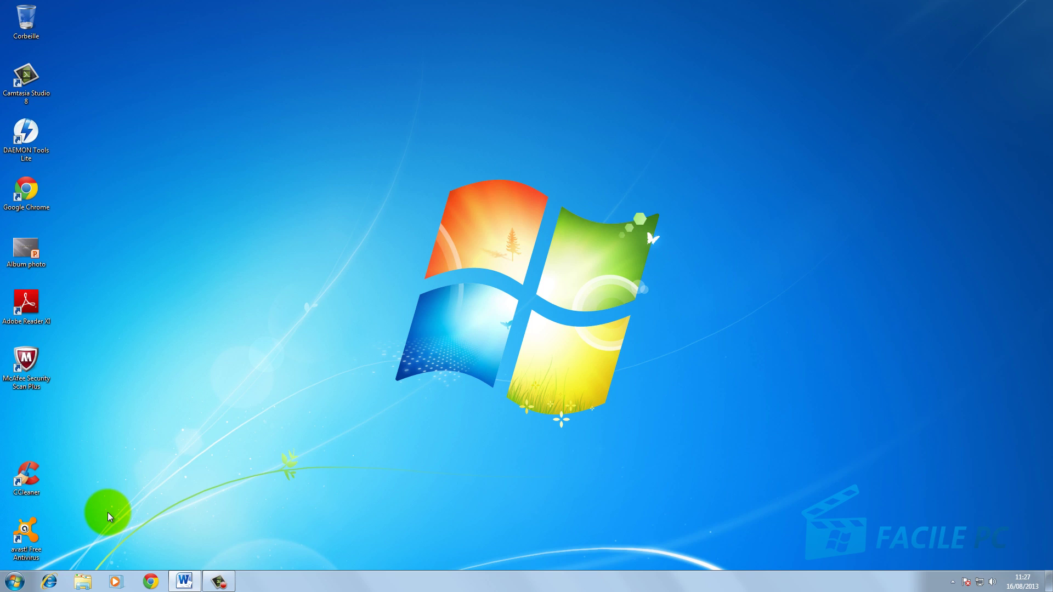
- Extract the directory-list-and-print zip in the personal Téléchargements folder into a subfolder named after the archive
{"action": "left_click", "coordinate": [16, 582]}
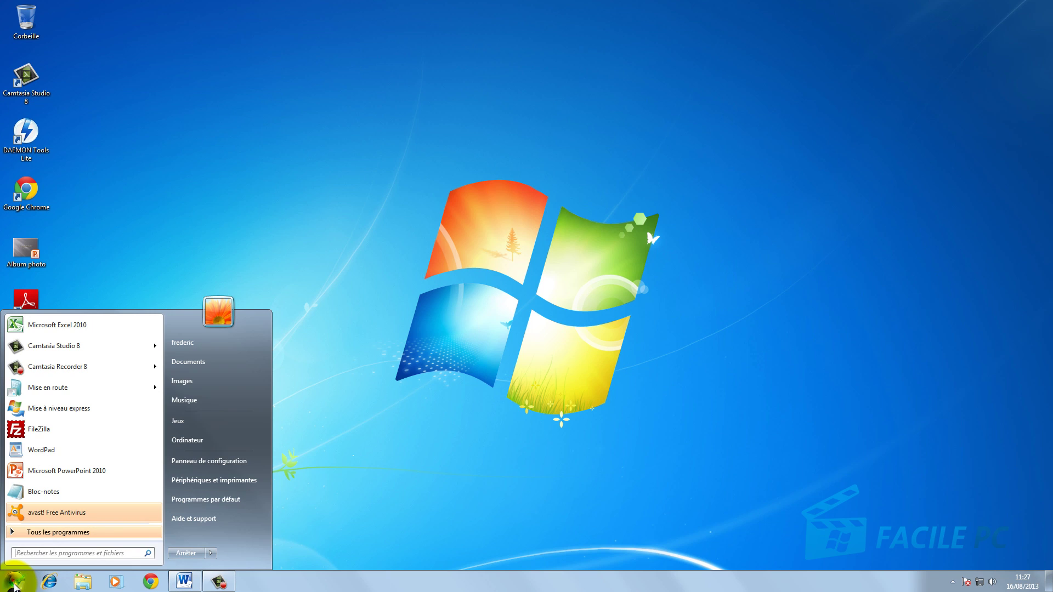
{"action": "left_click", "coordinate": [230, 336]}
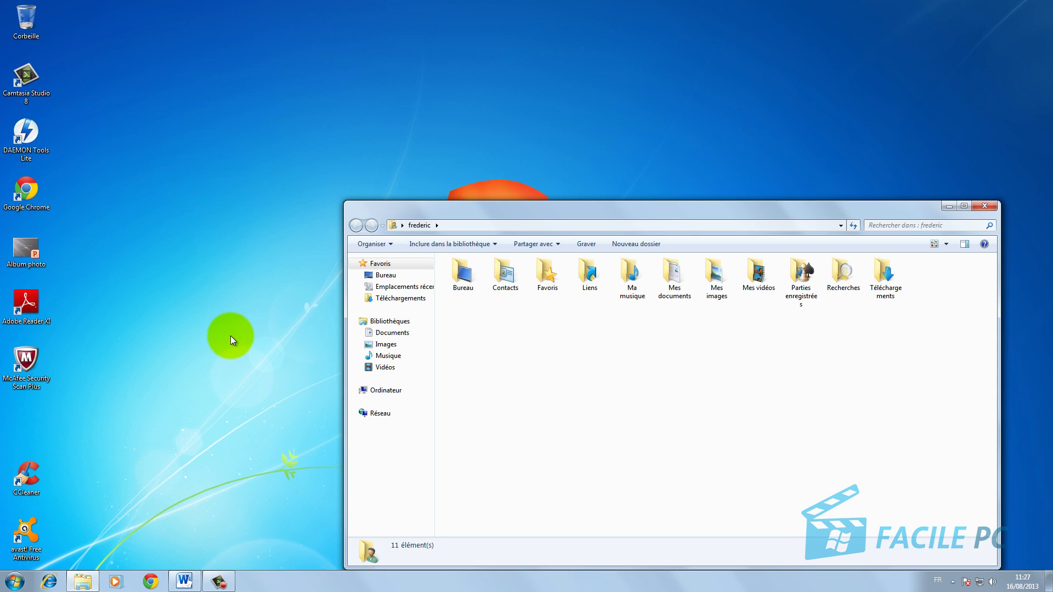
{"action": "double_click", "coordinate": [887, 275]}
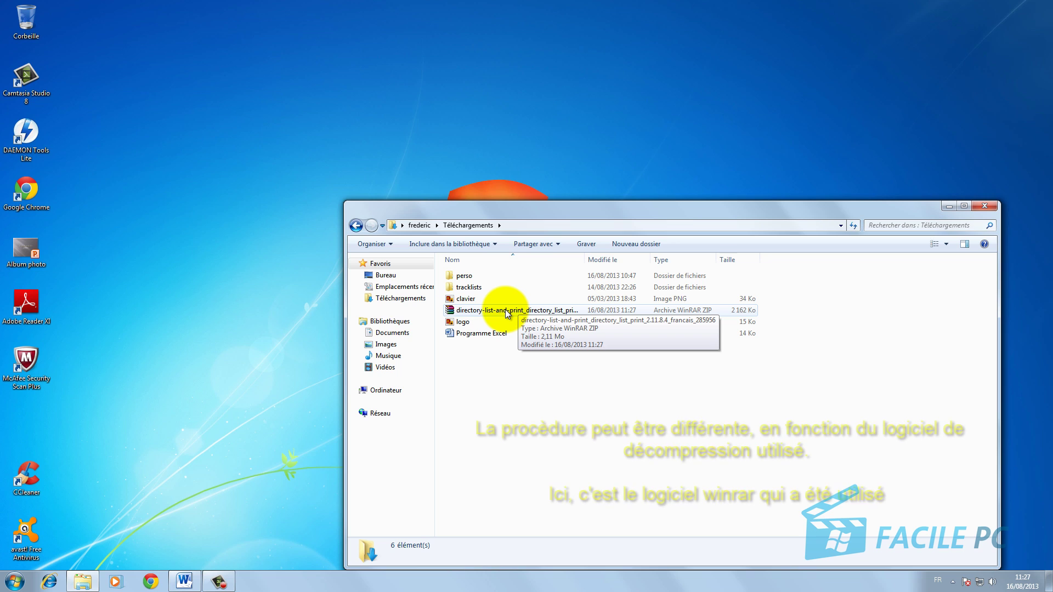
{"action": "left_click", "coordinate": [506, 312]}
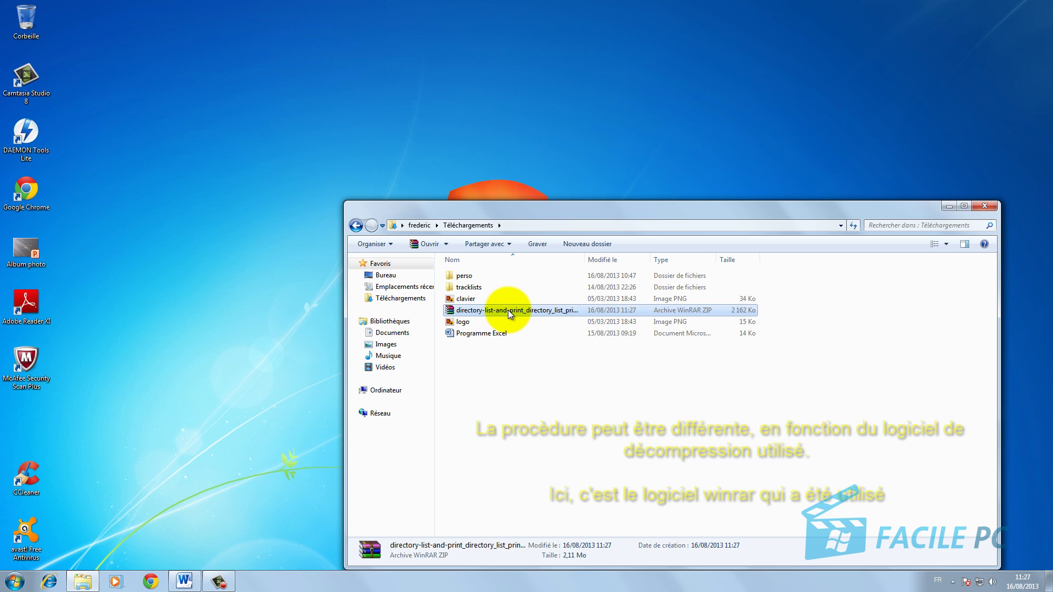
{"action": "right_click", "coordinate": [508, 310]}
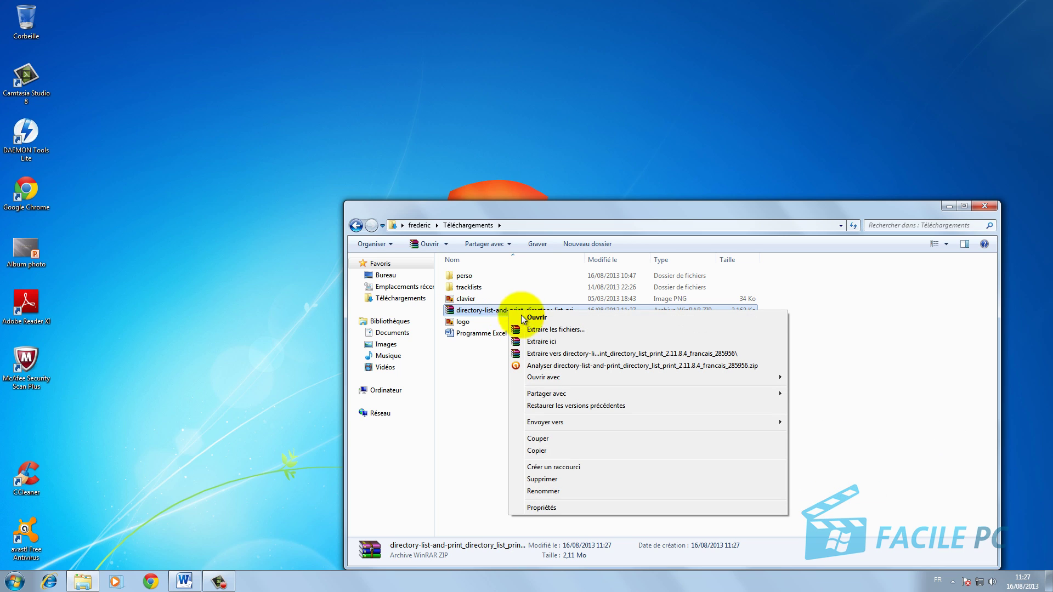
{"action": "left_click", "coordinate": [575, 354]}
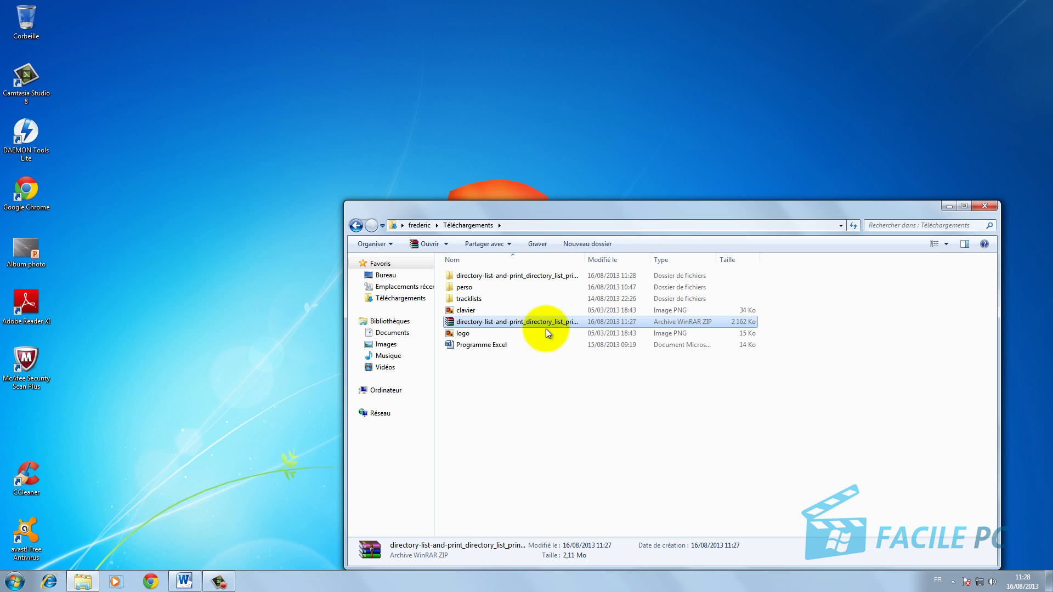
- Launch DirectoryListPrintPro from the extracted folder and list the contents of Program Files on Disque local (C:)
{"action": "double_click", "coordinate": [508, 277]}
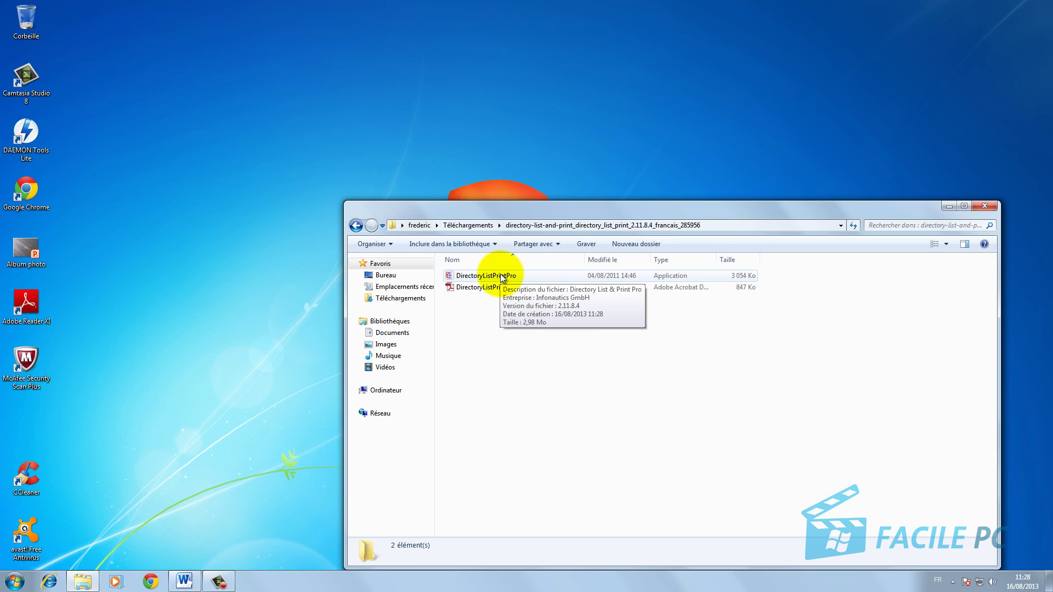
{"action": "double_click", "coordinate": [502, 276]}
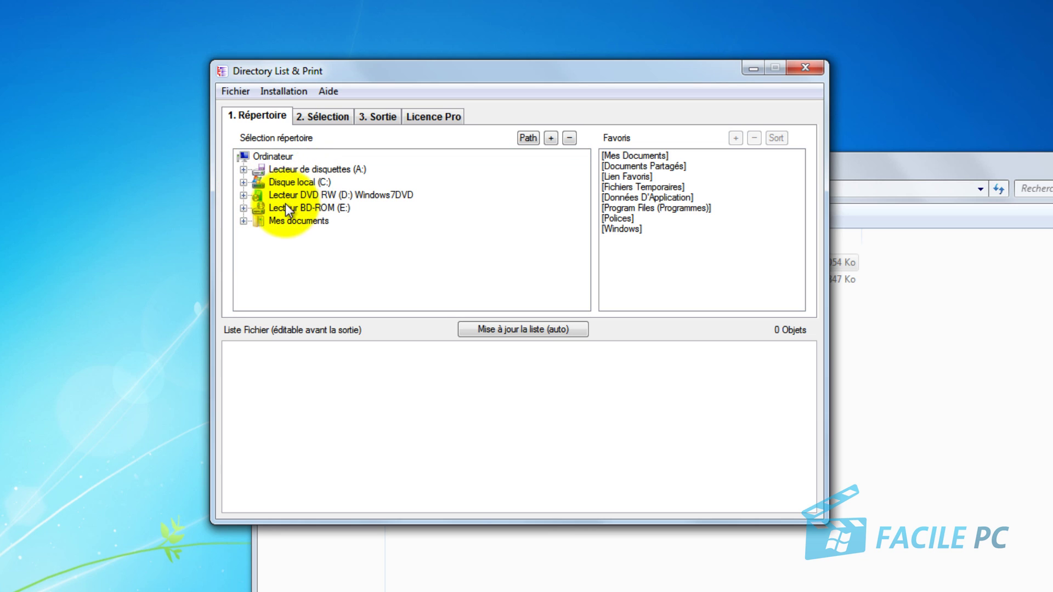
{"action": "left_click", "coordinate": [243, 182]}
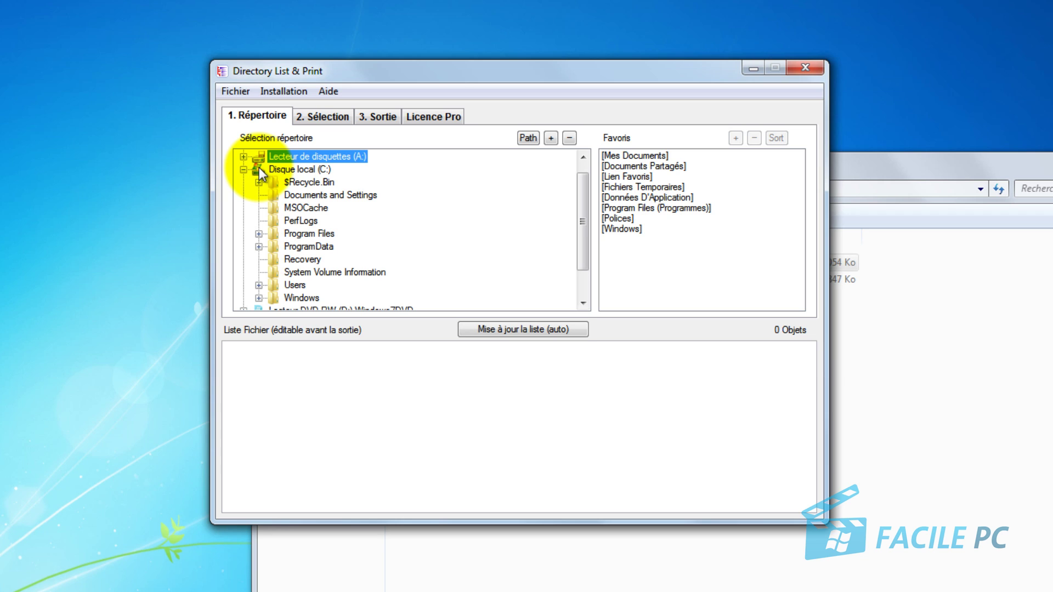
{"action": "left_click", "coordinate": [305, 190]}
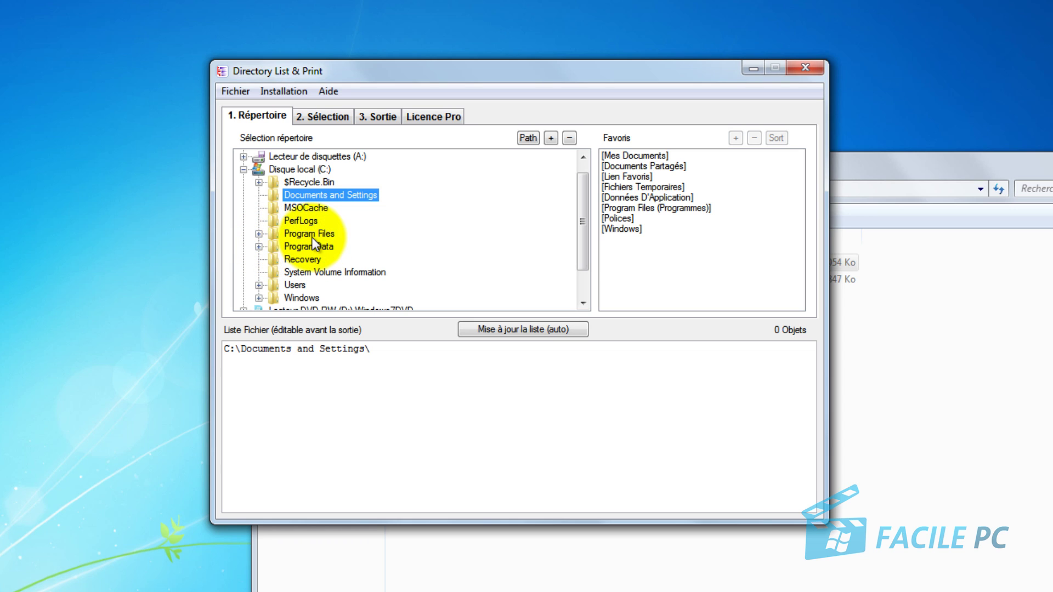
{"action": "left_click", "coordinate": [292, 234]}
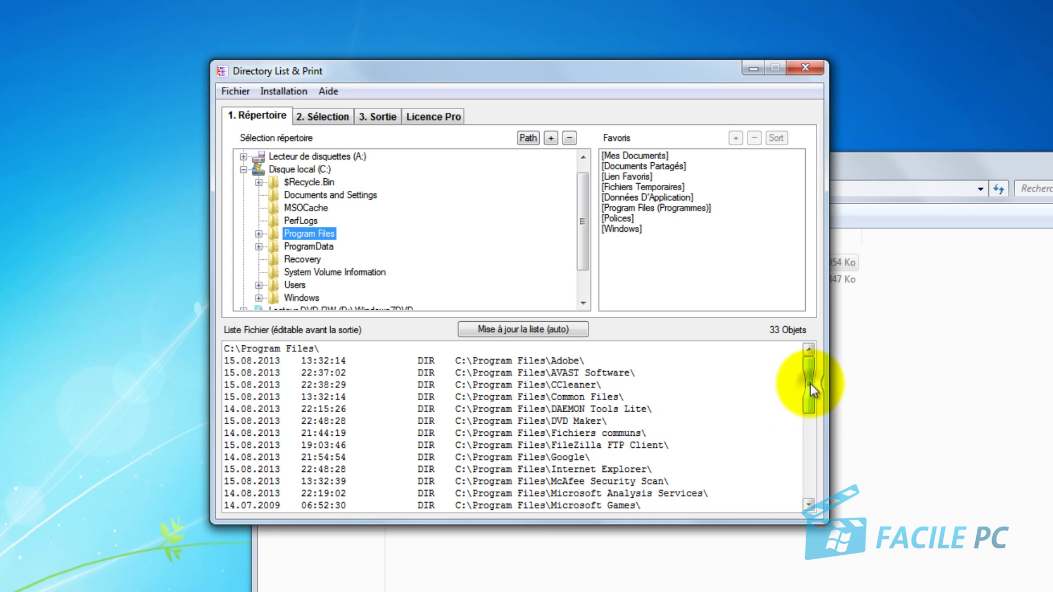
{"action": "left_click_drag", "start_coordinate": [810, 383], "coordinate": [829, 492]}
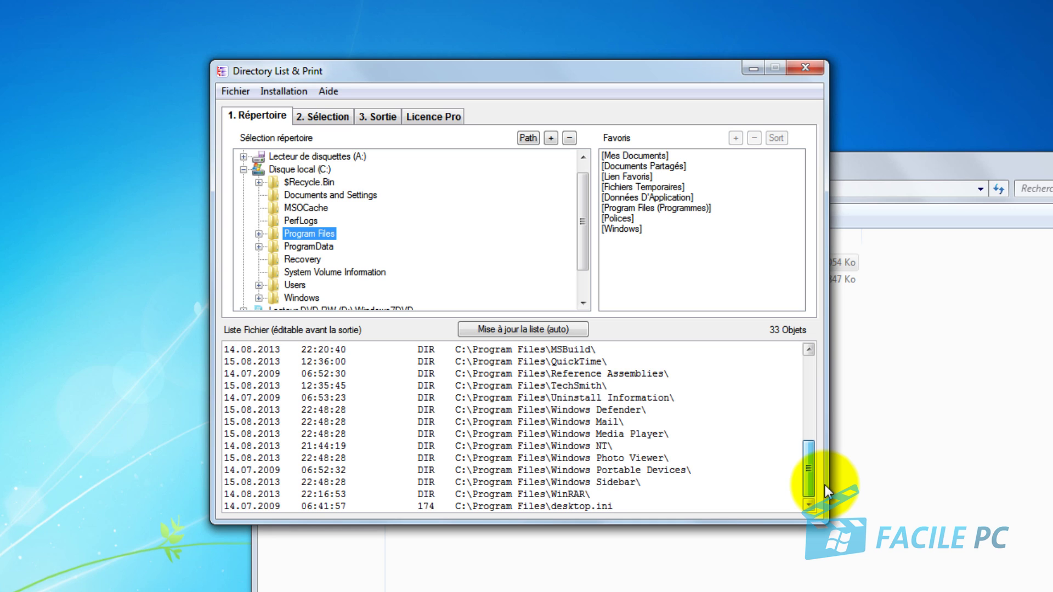
{"action": "left_click_drag", "start_coordinate": [825, 485], "coordinate": [825, 358]}
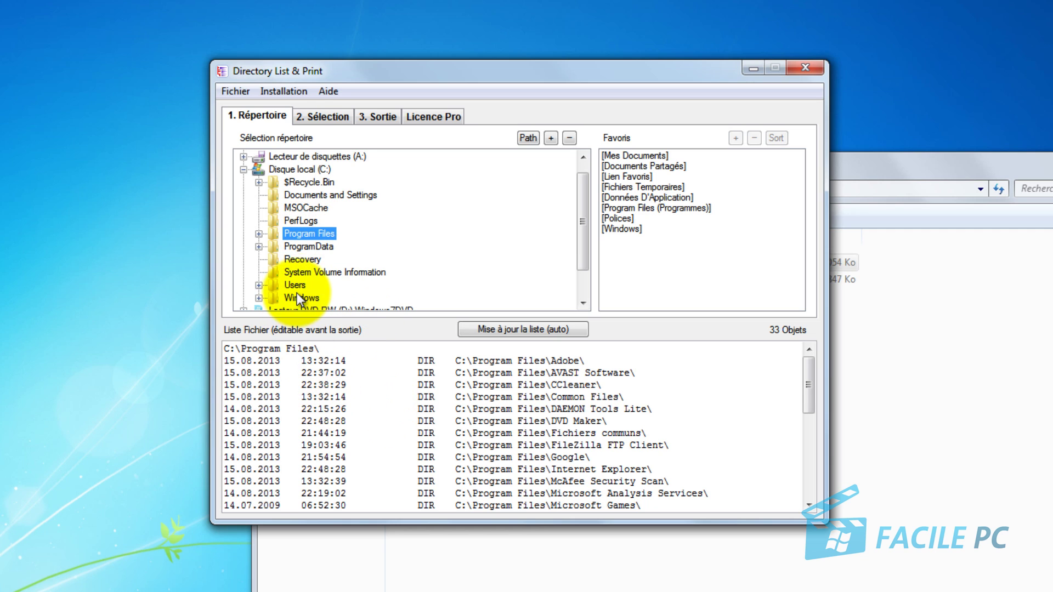
- Show the path in a separate column and include subdirectories in the list, declining to continue beyond 2000 objects
{"action": "left_click", "coordinate": [319, 118]}
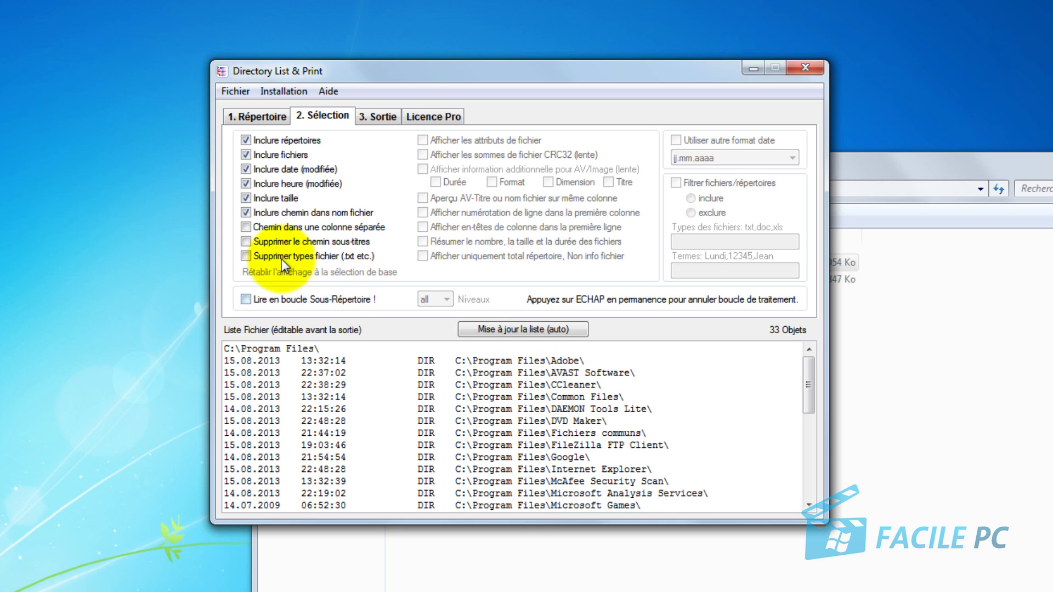
{"action": "left_click", "coordinate": [248, 227]}
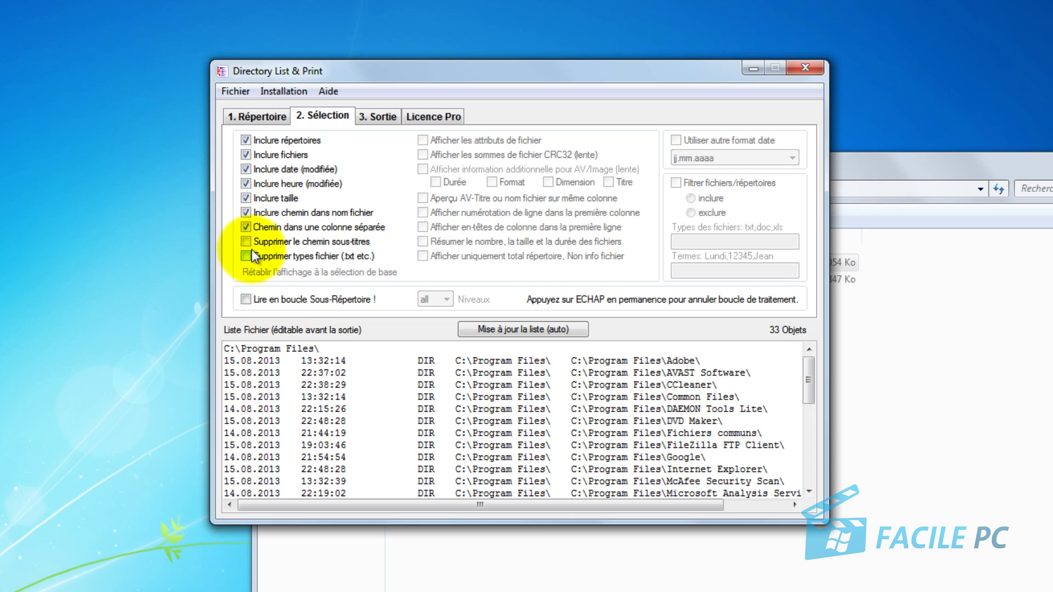
{"action": "left_click", "coordinate": [255, 271]}
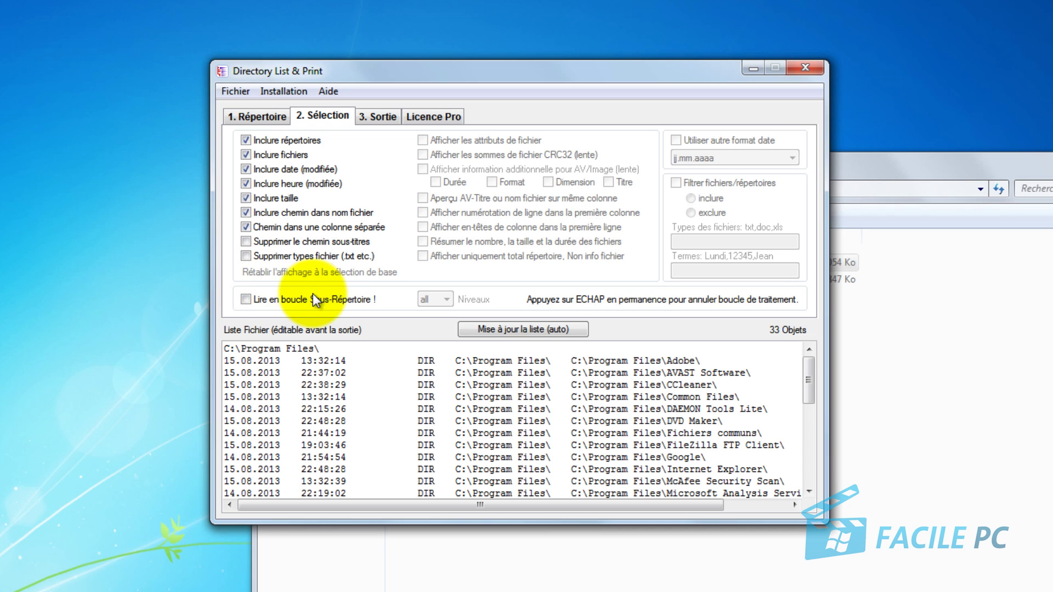
{"action": "left_click", "coordinate": [246, 299]}
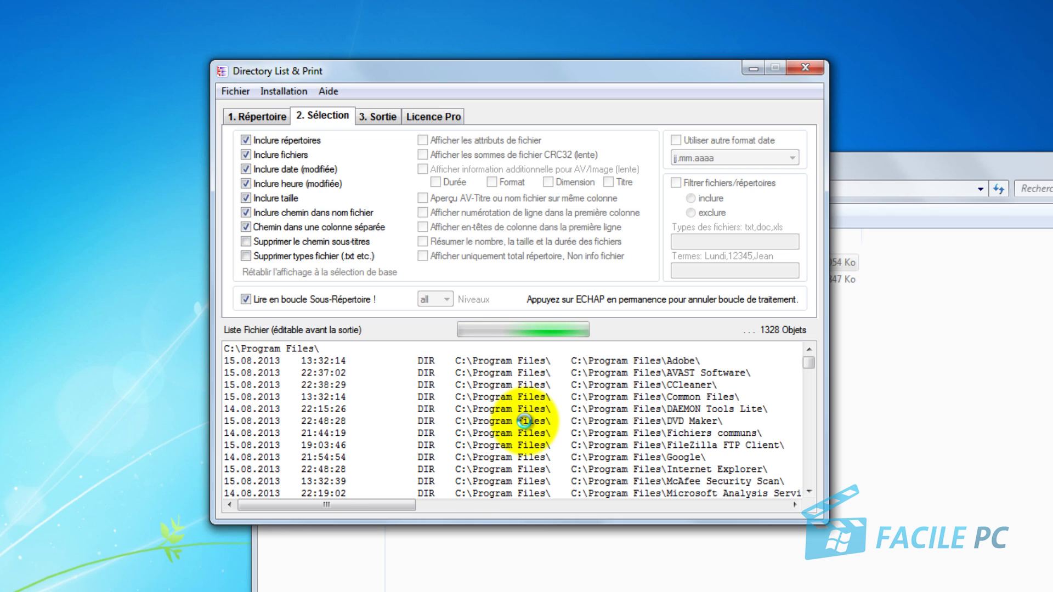
{"action": "left_click", "coordinate": [243, 301]}
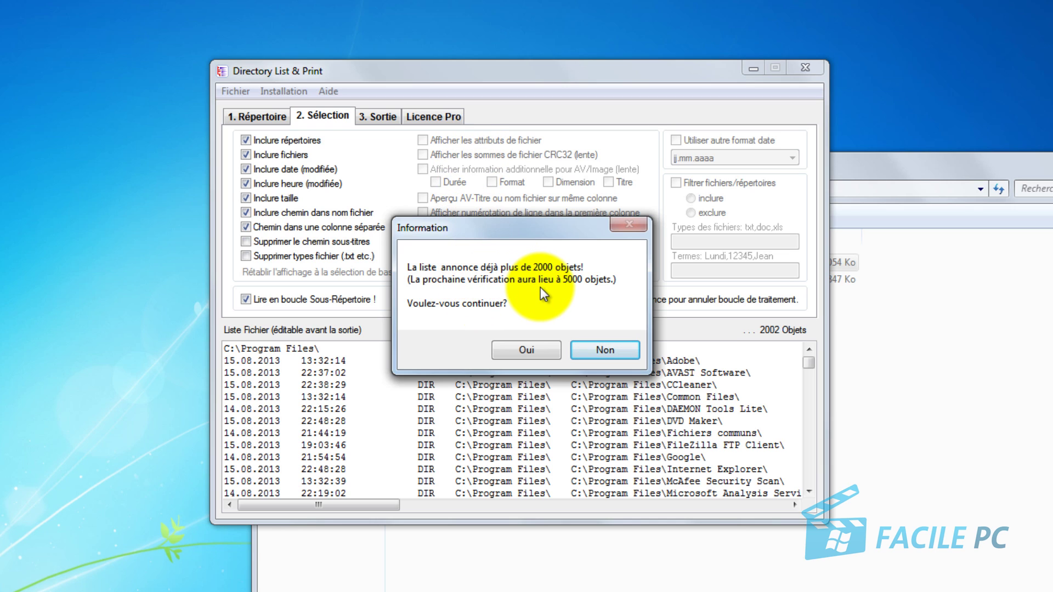
{"action": "left_click", "coordinate": [592, 350]}
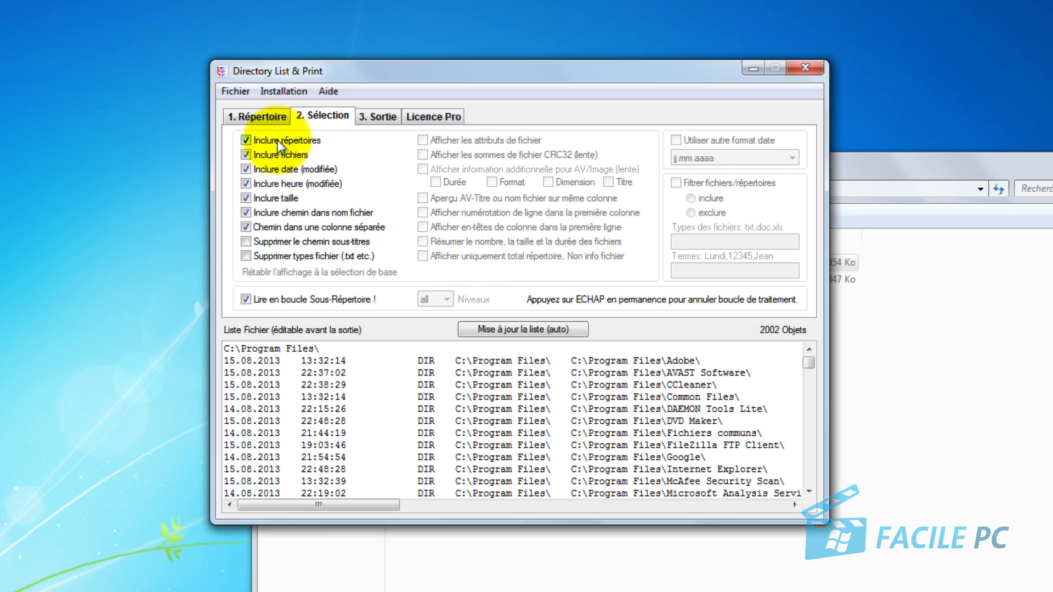
- Copy the file list to the clipboard and paste it into a new Bloc-notes document
{"action": "left_click", "coordinate": [371, 116]}
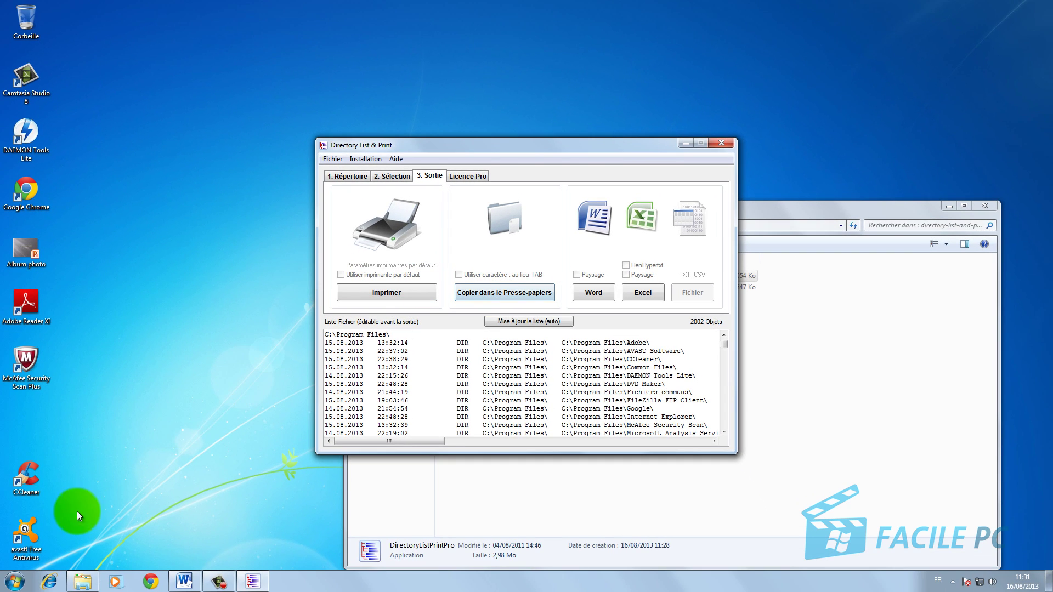
{"action": "left_click", "coordinate": [15, 579]}
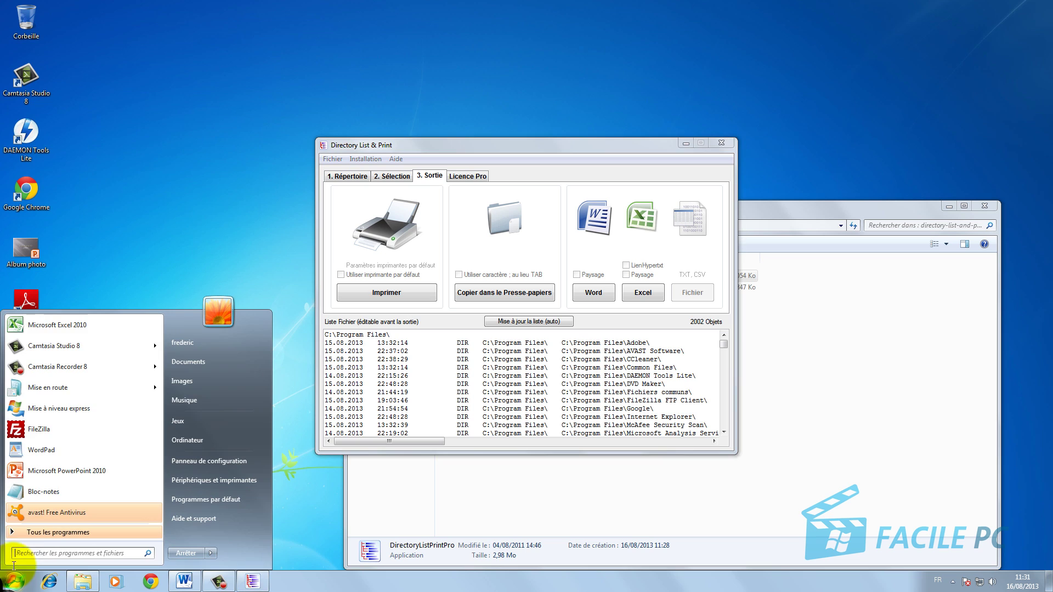
{"action": "left_click", "coordinate": [32, 496]}
{"action": "left_click", "coordinate": [156, 132]}
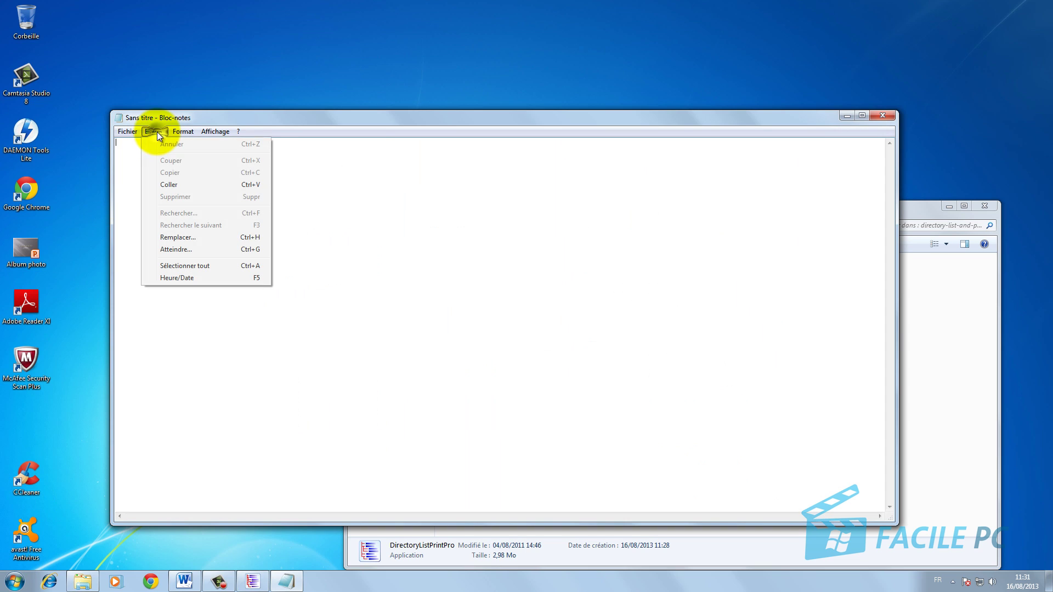
{"action": "left_click", "coordinate": [171, 186]}
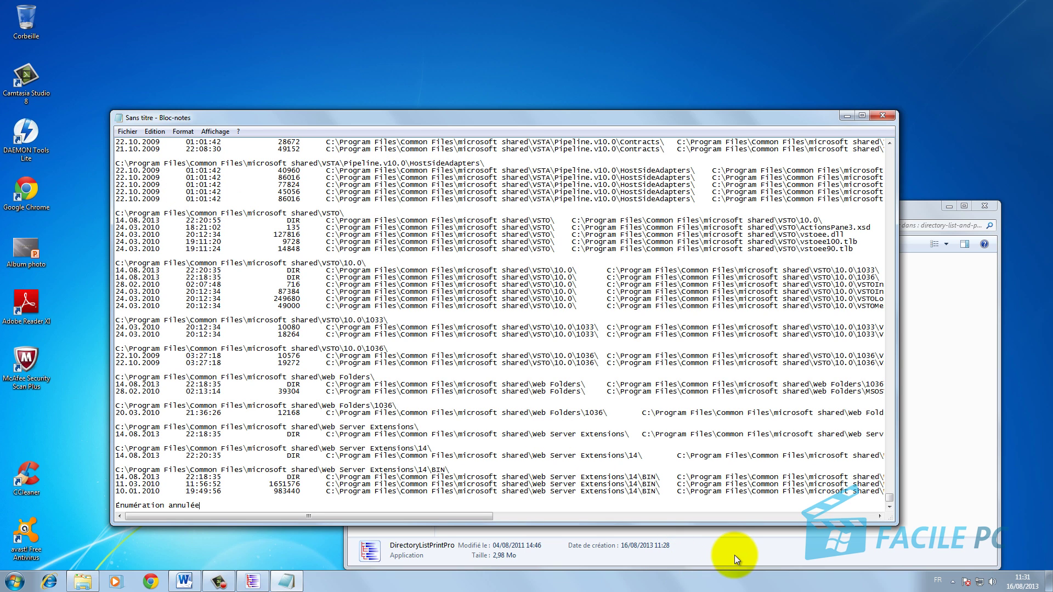
- Switch back to Directory List & Print and export the file list to Word
{"action": "left_click", "coordinate": [945, 516]}
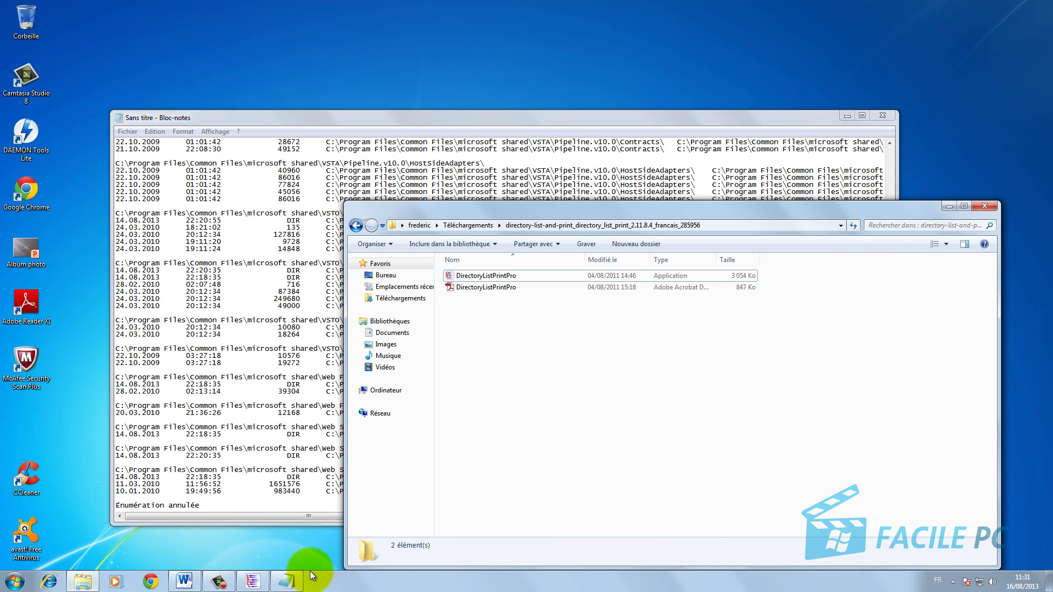
{"action": "left_click", "coordinate": [251, 578]}
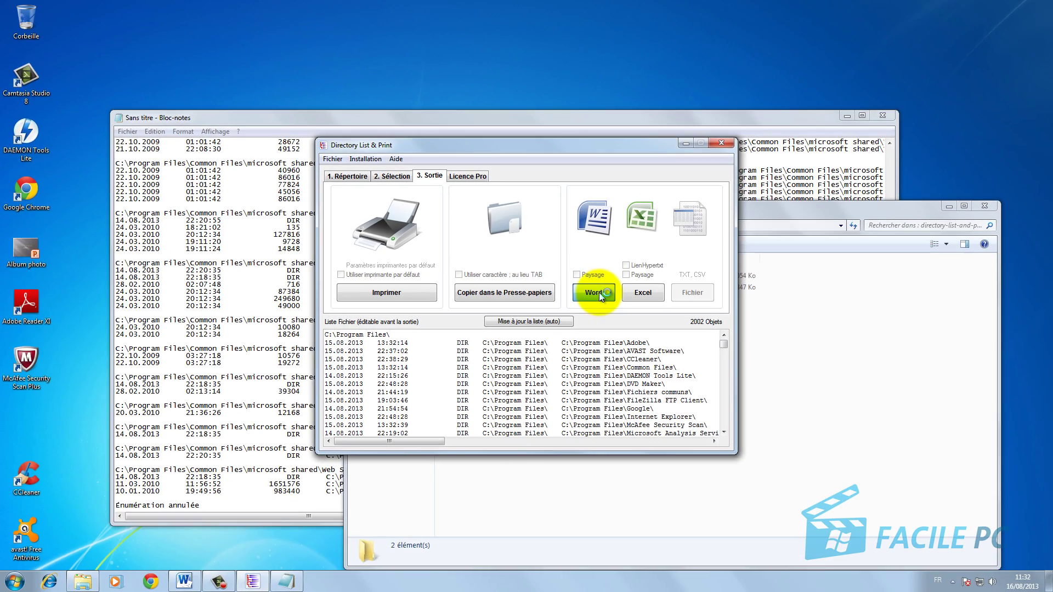
{"action": "left_click", "coordinate": [630, 288]}
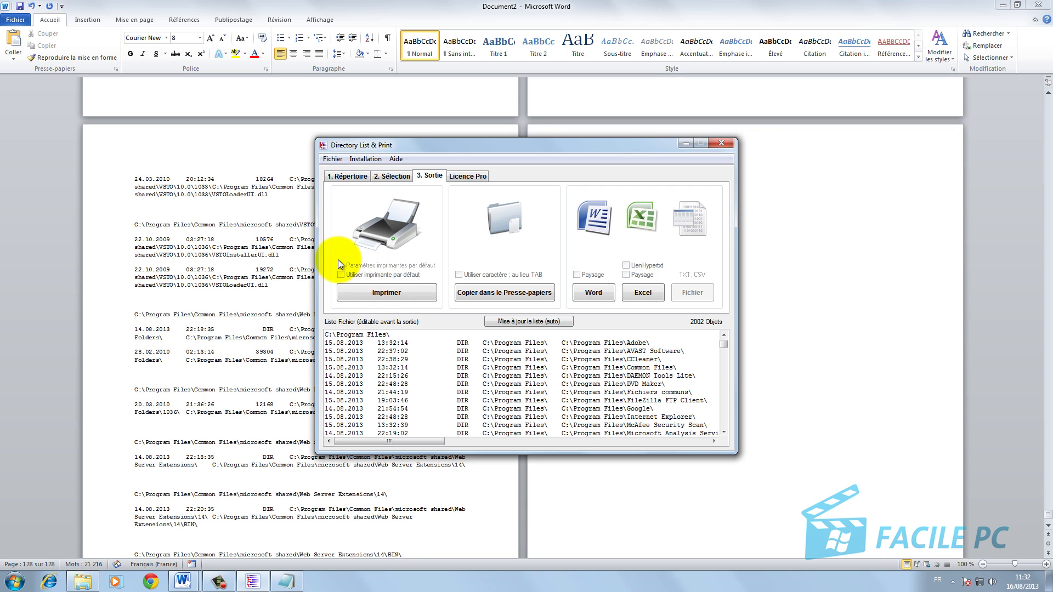
- Review the Pro licence information in Directory List & Print and look over the exported list in Word
{"action": "left_click", "coordinate": [471, 175]}
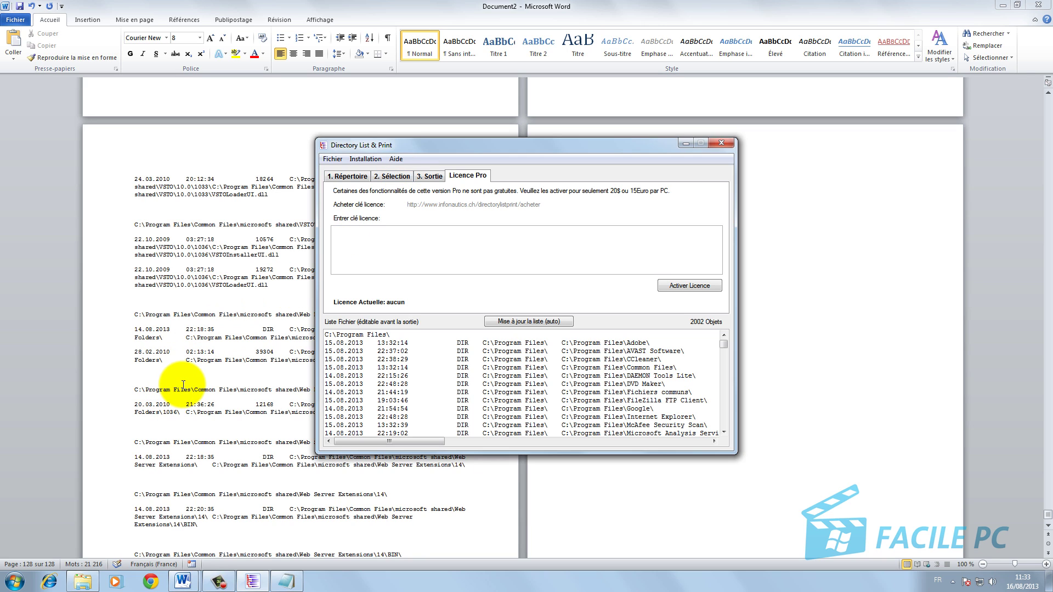
{"action": "key", "text": "alt+Tab"}
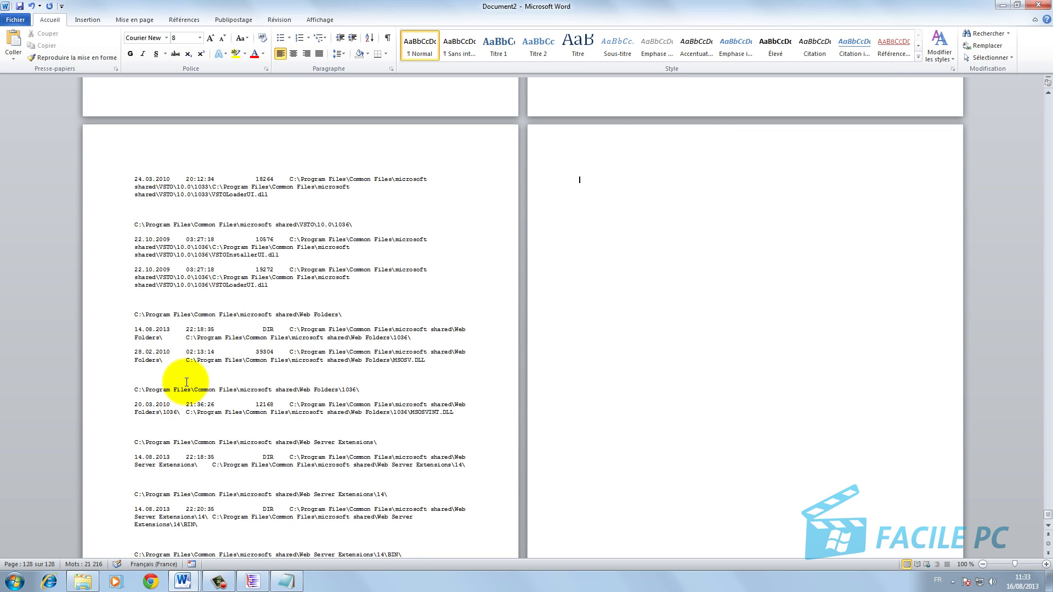
{"action": "left_click", "coordinate": [252, 582]}
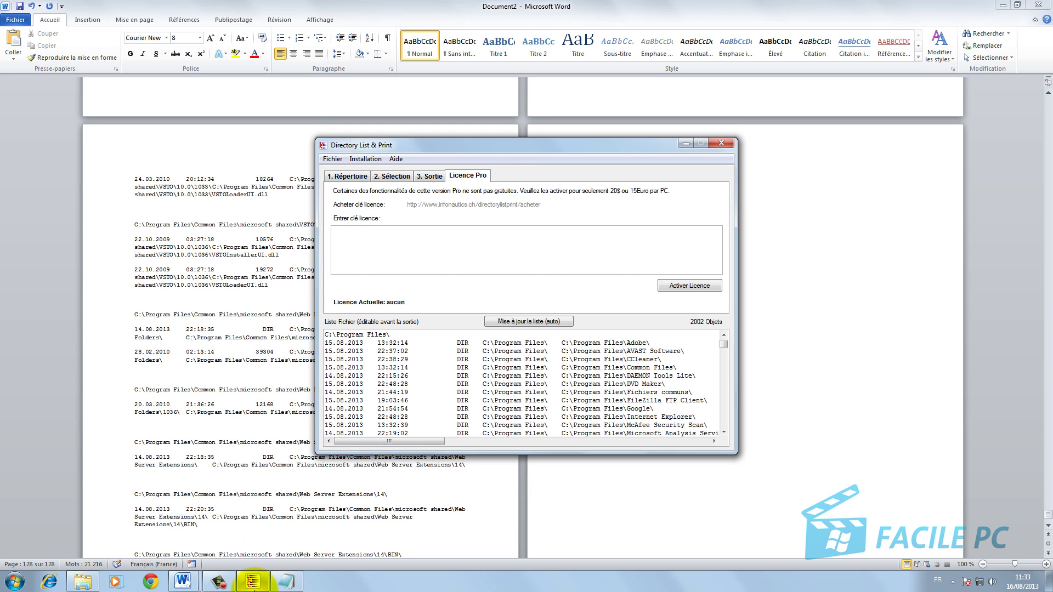